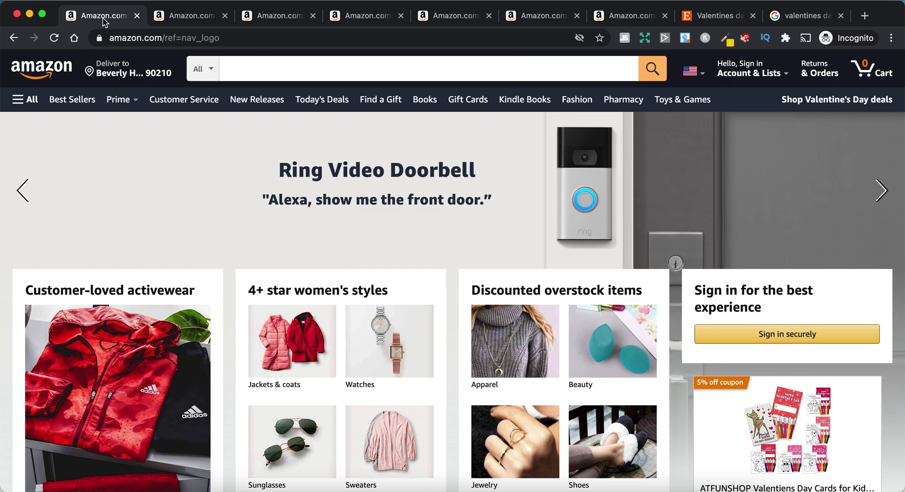
- Switch from the Amazon search box to the Chrome window showing the AMZ Suggestion Expander store page
click(291, 66)
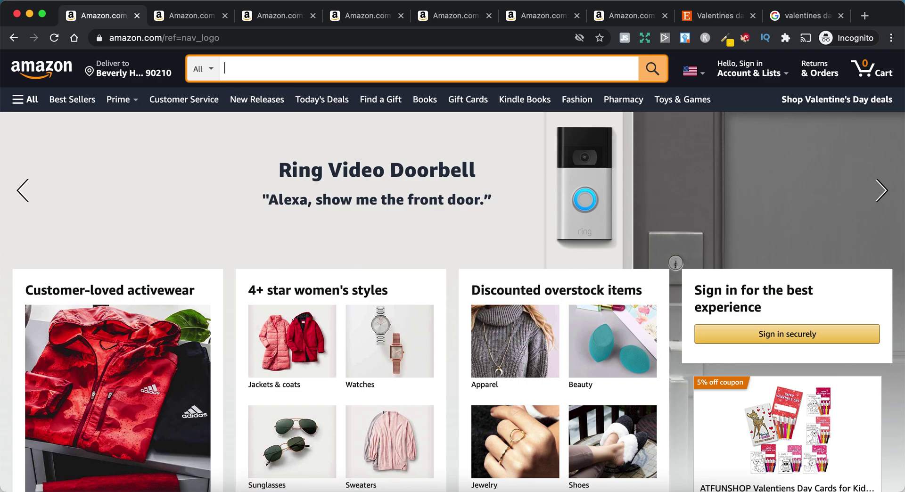
key(super+grave)
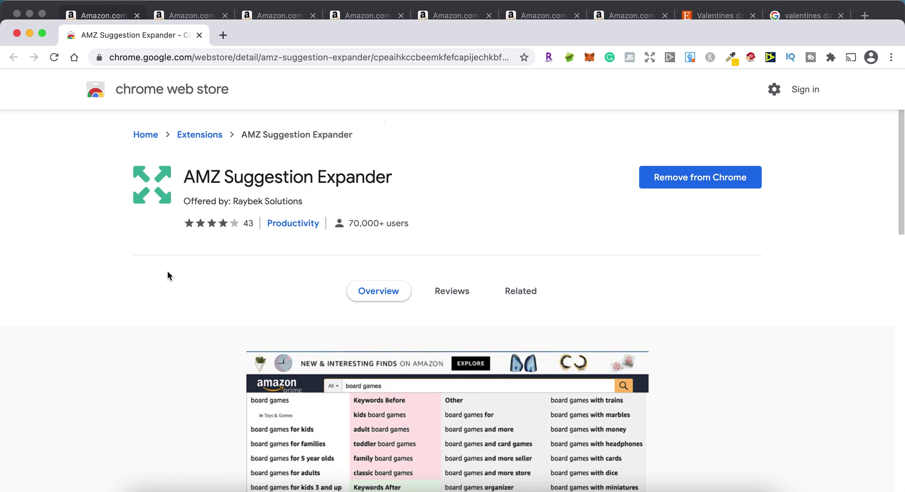
- Scroll through the AMZ Suggestion Expander preview screenshot, then return to the Amazon window
scroll(141, 317, down, 2)
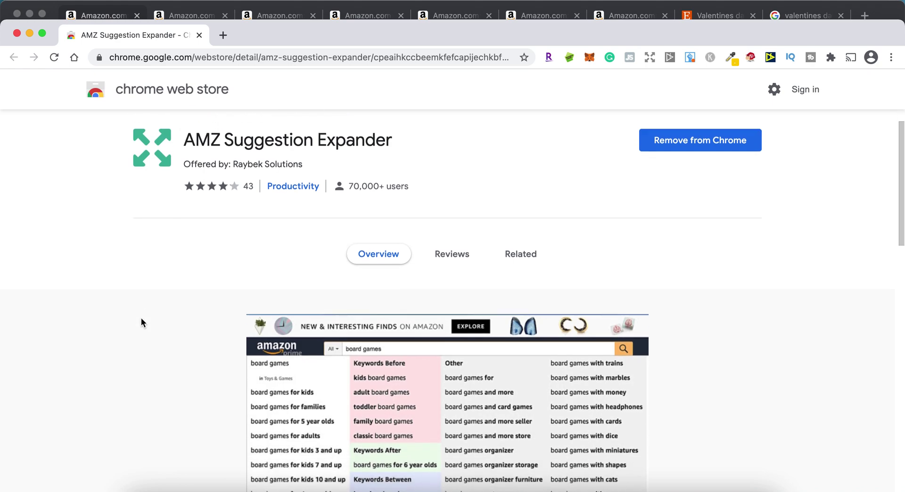
scroll(141, 318, up, 2)
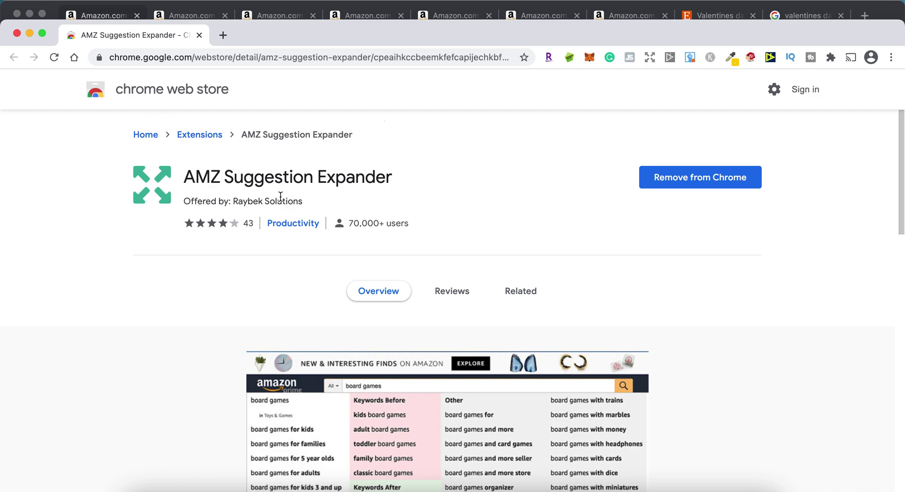
scroll(207, 364, down, 3)
scroll(207, 365, down, 1)
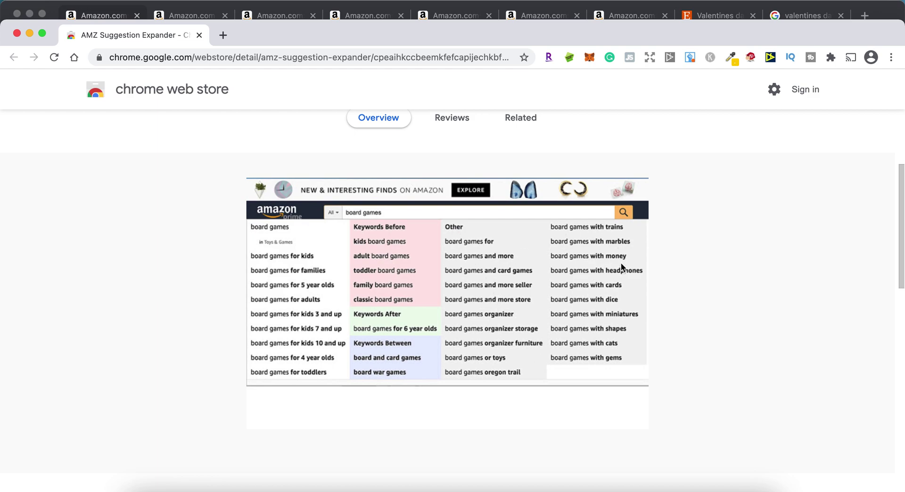
click(113, 15)
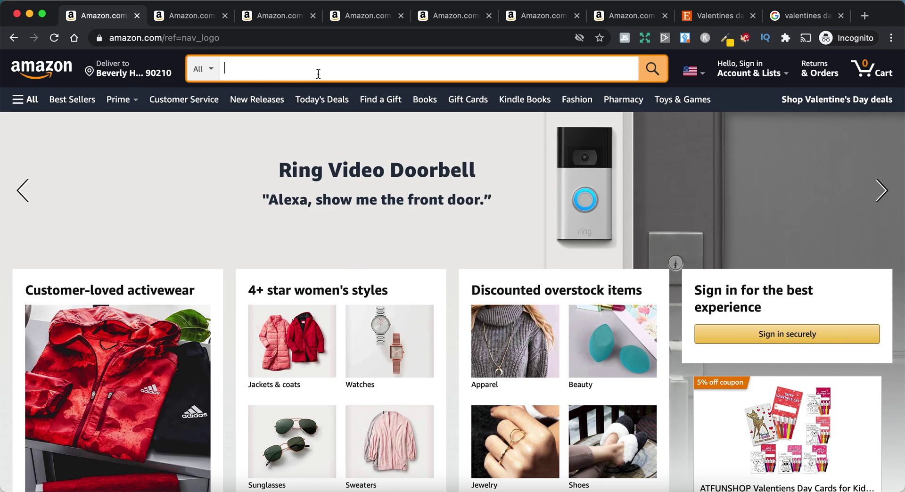
- Try 'valentine's day gift ideas', 'valentine's day shirt' and 'valentine's day shirt ideas' queries, reviewing suggestions
text(valentine's days)
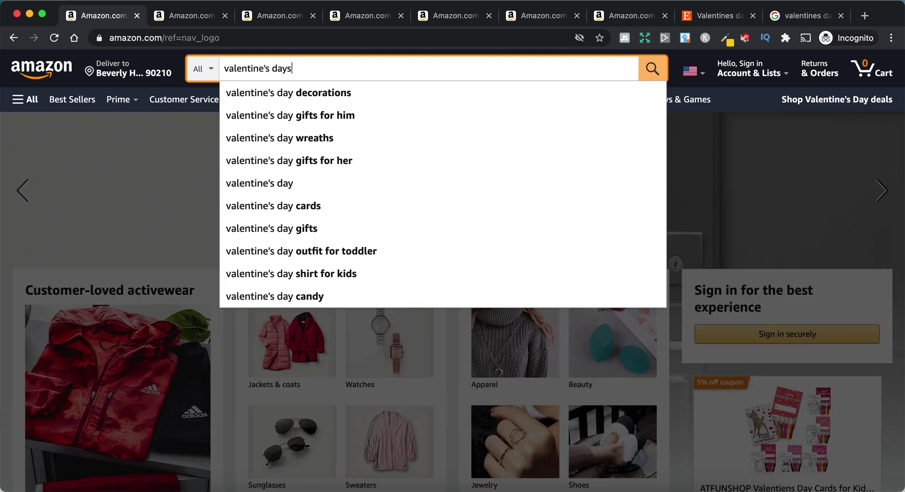
key(BackSpace)
text(gift)
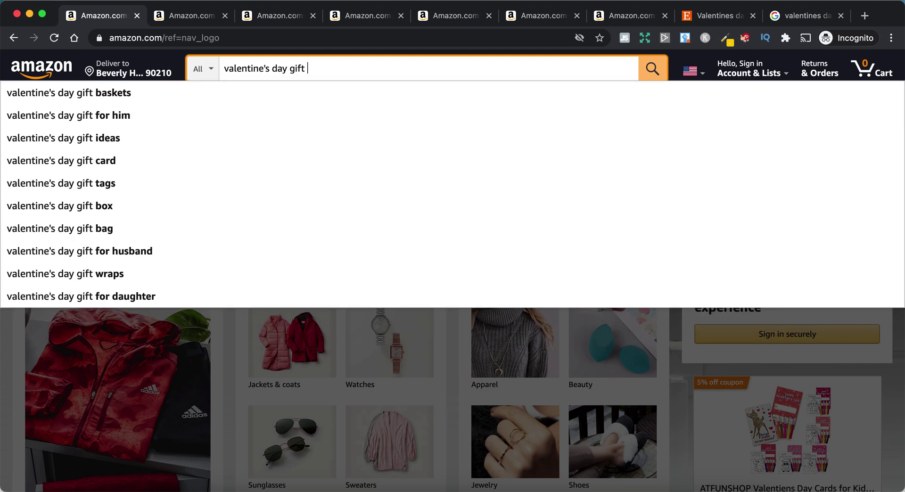
text( i)
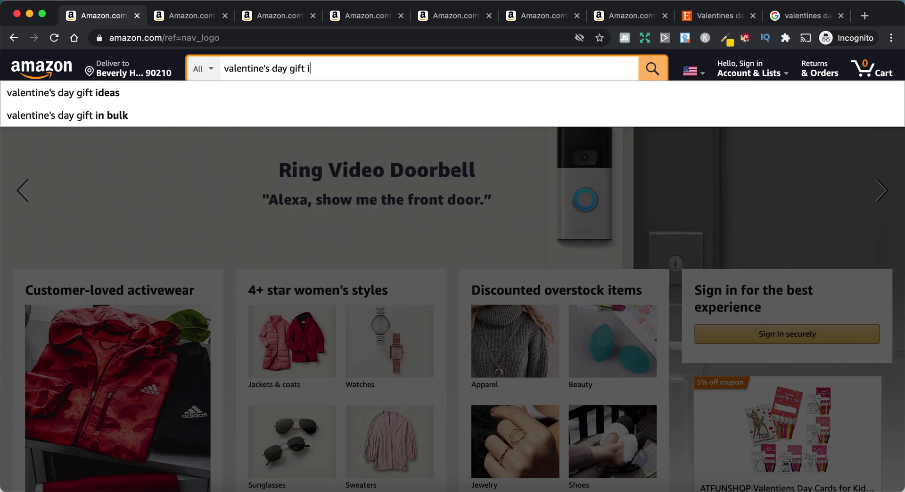
text(deas)
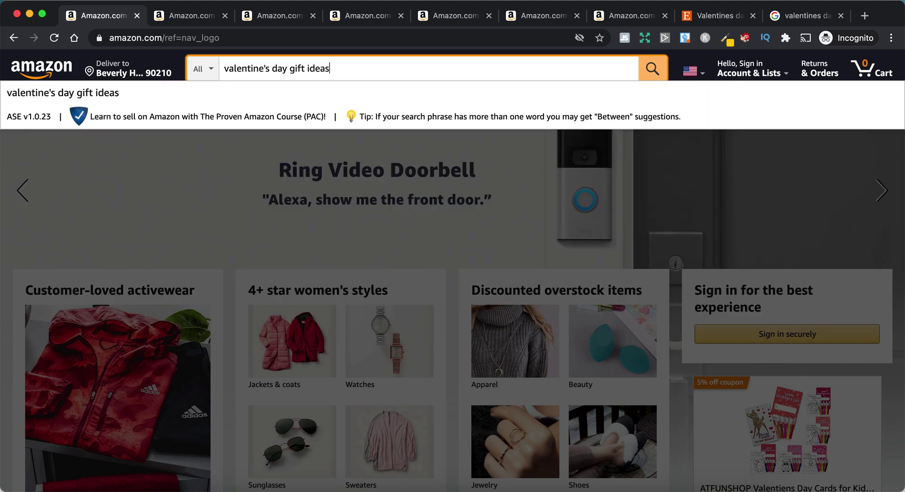
key(alt+BackSpace)
text(shirt)
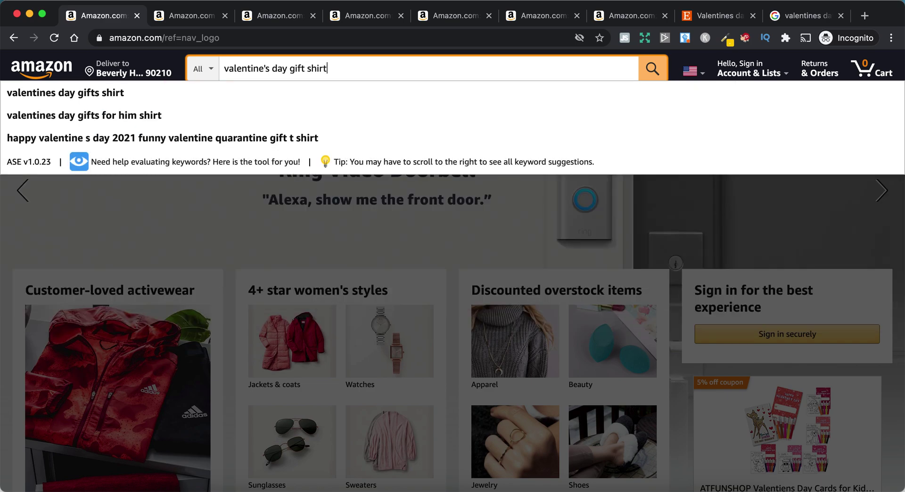
key(alt+BackSpace)
key(alt+BackSpace)
text(shirt id)
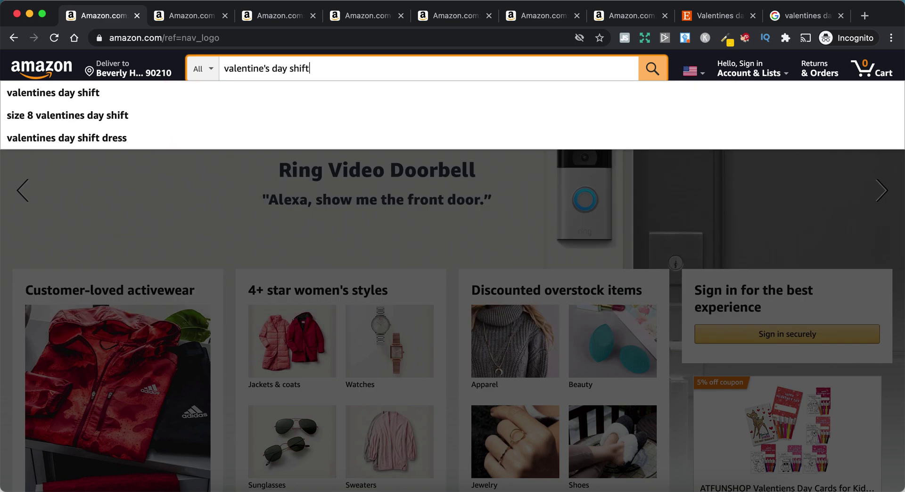
key(Escape)
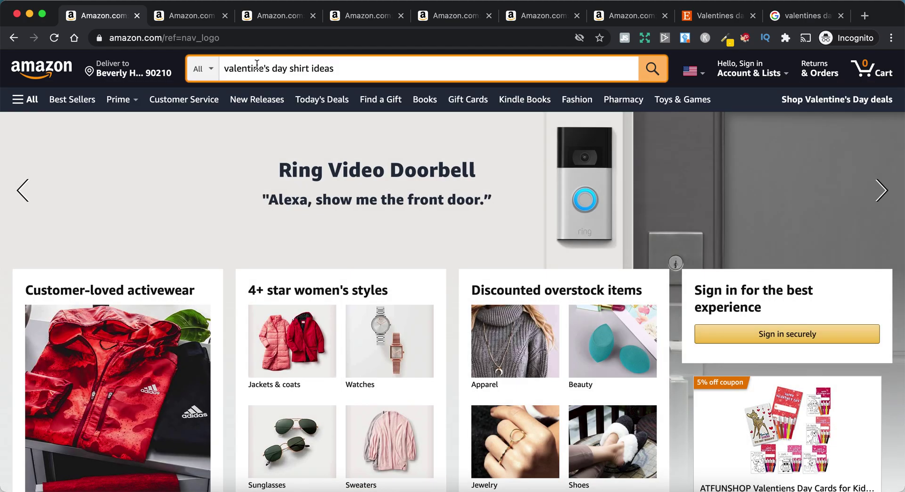
- Trim the query to 'valentine's day shirt' and check suggestions for the letters a, b and c
key(BackSpace)
key(BackSpace)
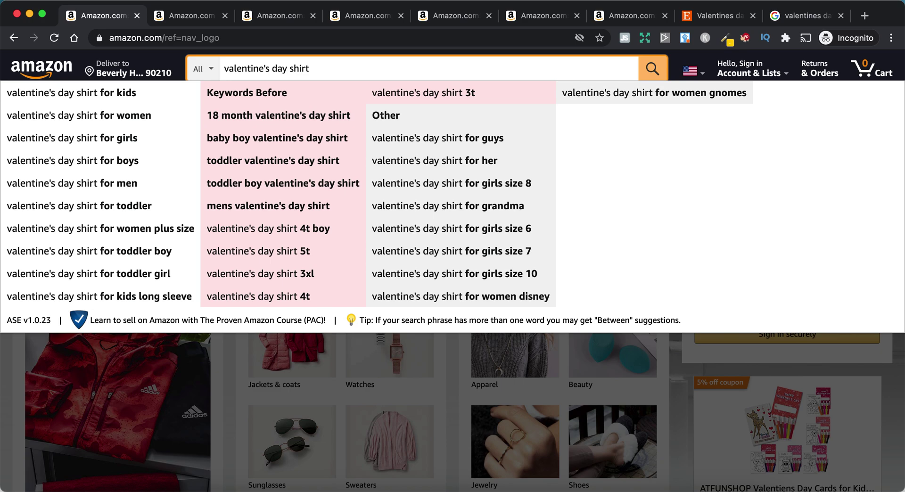
drag(322, 68, 220, 69)
click(329, 75)
mouse_move(324, 62)
mouse_down()
mouse_move(210, 69)
mouse_move(313, 66)
mouse_up()
text(a)
key(BackSpace)
text(b)
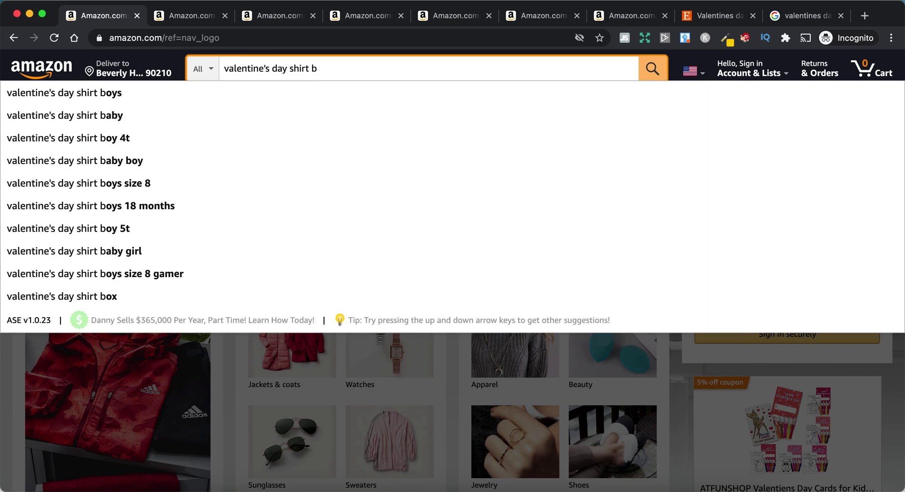
key(BackSpace)
text(c)
key(BackSpace)
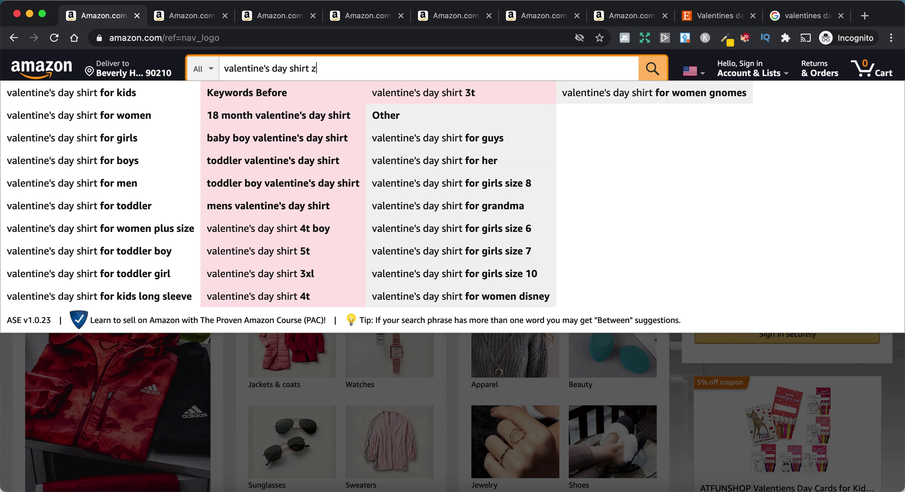
- Check suggestions for the letters z and u, then search for 'valentine's day shirt ideas'
text(z)
key(BackSpace)
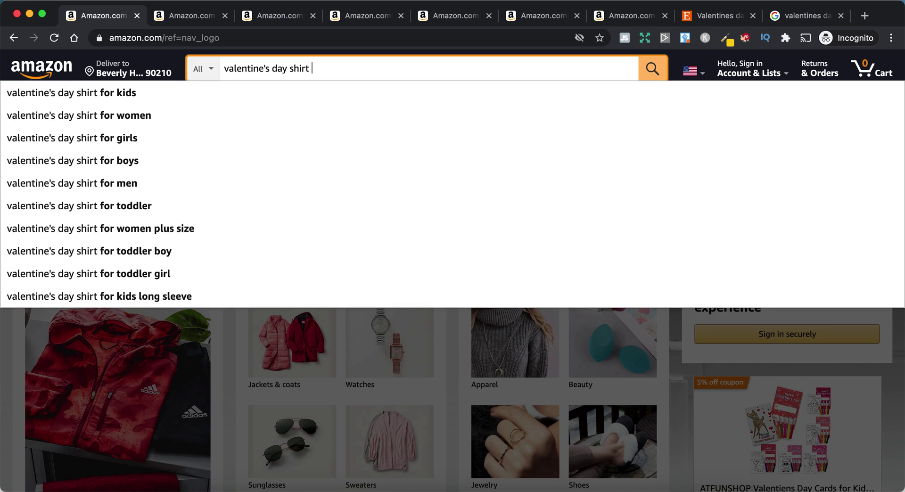
text(u)
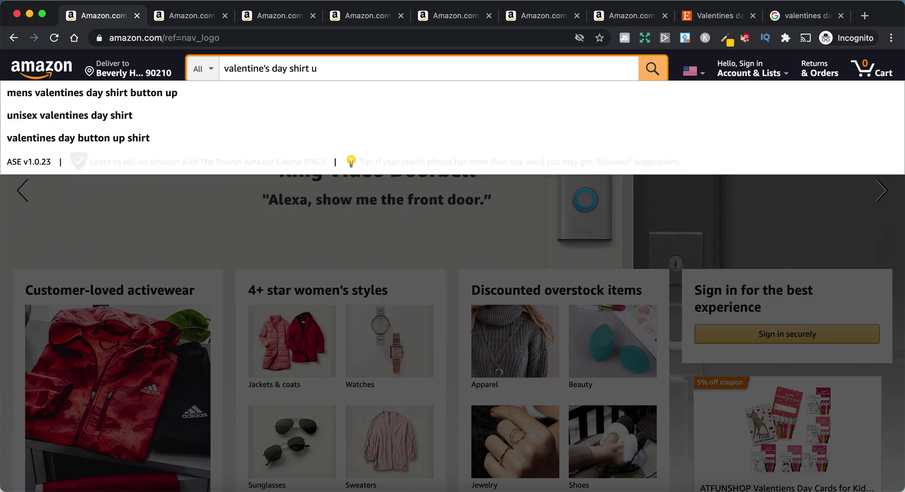
key(BackSpace)
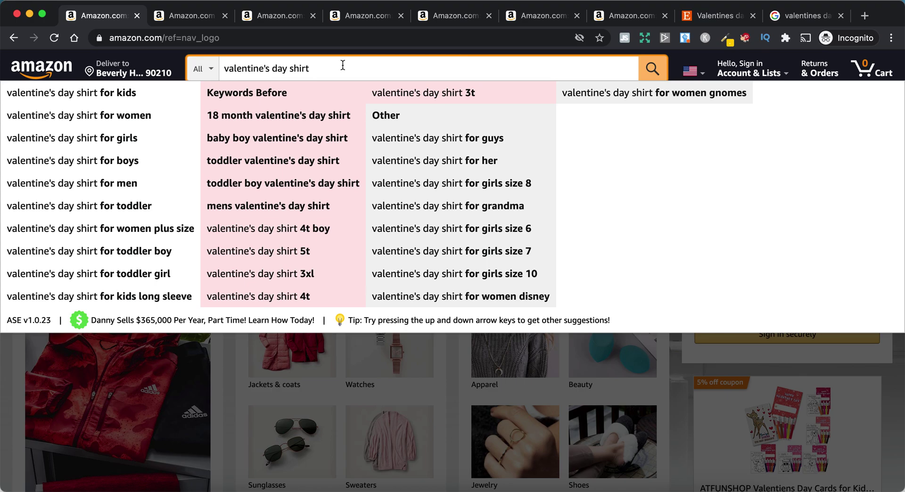
text(ideas)
key(Return)
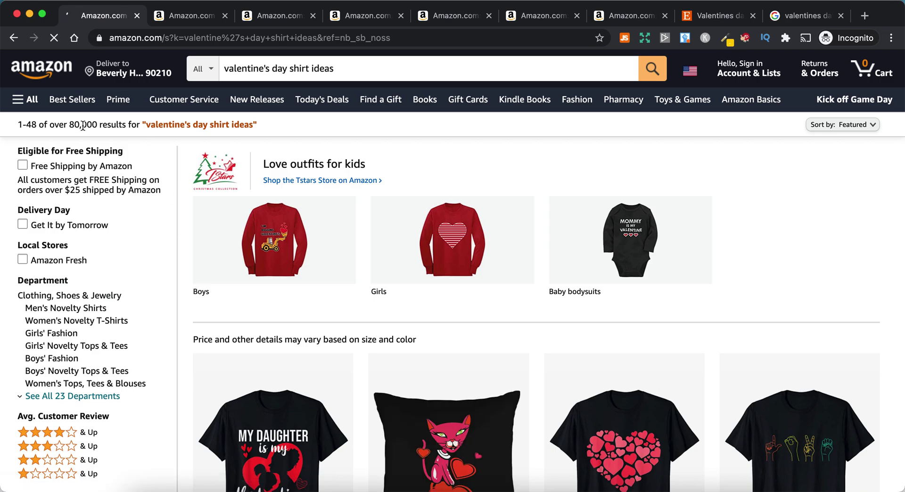
- Note the 80,000-result count, then switch to the 'funny coffee and valentines day gifts shirt' results
double_click(82, 125)
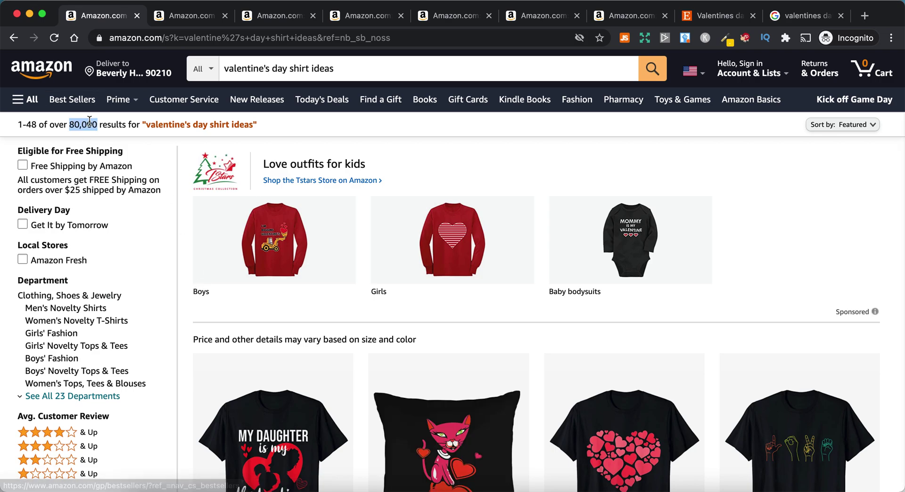
click(83, 124)
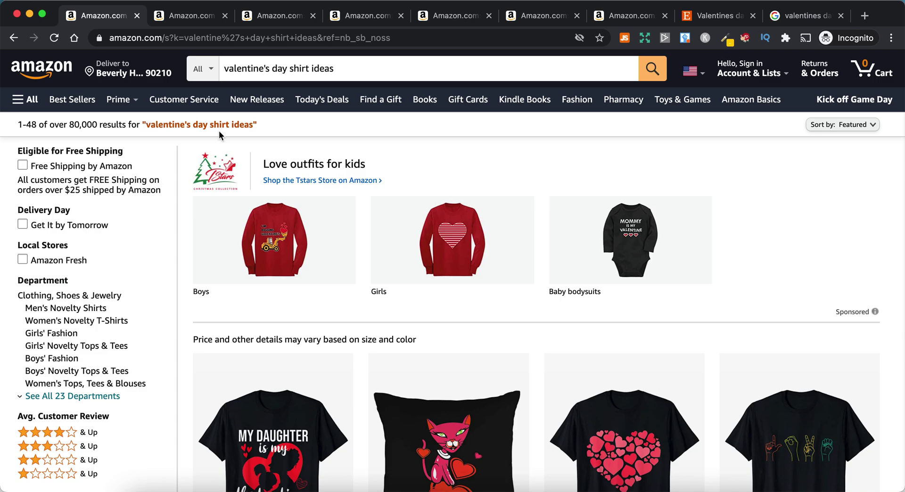
click(186, 21)
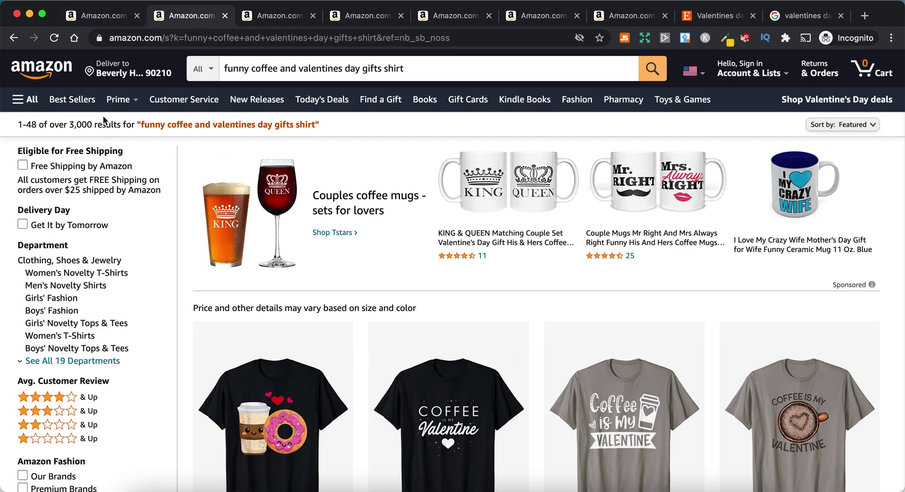
- Examine the keywords funny, coffee, valentines day gifts and shirt in that query
drag(299, 69, 411, 69)
click(412, 68)
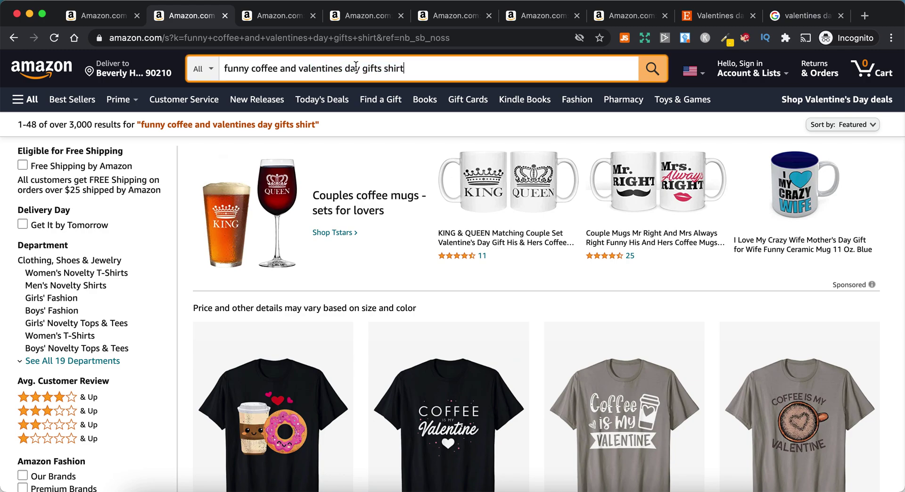
double_click(233, 69)
double_click(253, 69)
double_click(232, 70)
double_click(266, 69)
double_click(394, 67)
scroll(187, 361, down, 1)
scroll(187, 361, down, 2)
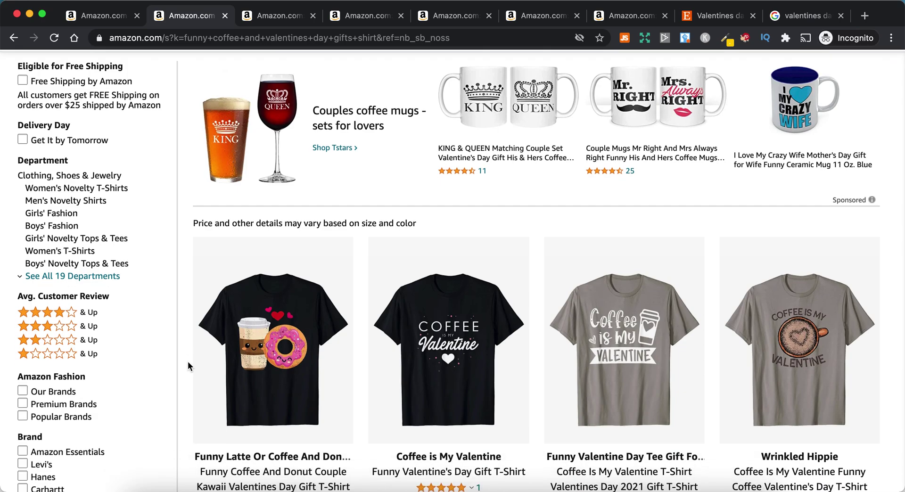
scroll(188, 361, down, 5)
scroll(188, 360, up, 5)
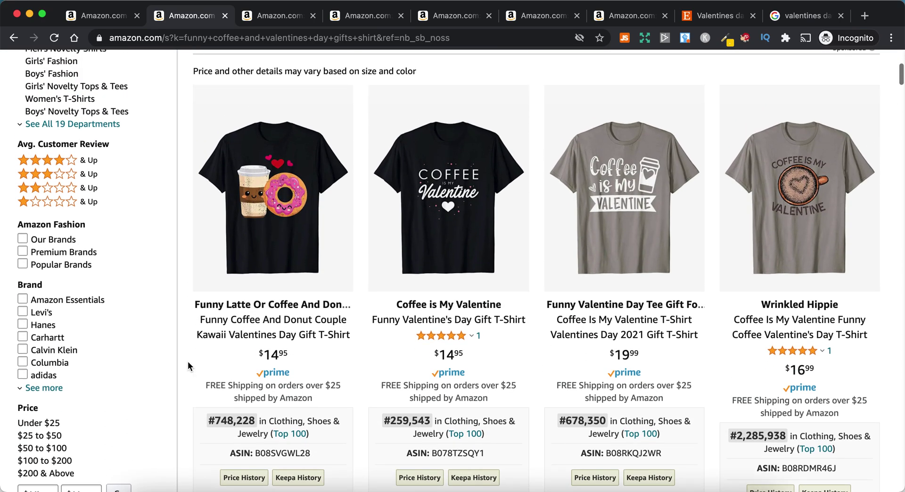
scroll(187, 361, down, 1)
scroll(188, 361, down, 6)
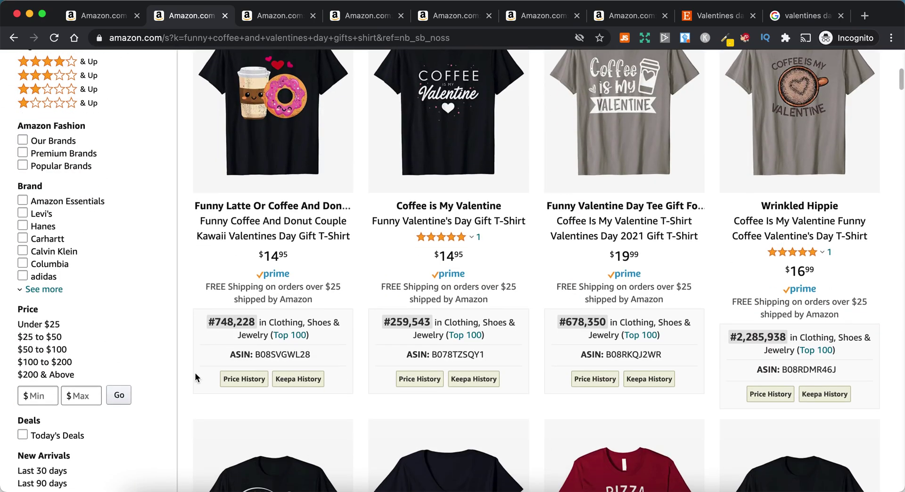
scroll(194, 372, down, 3)
scroll(194, 372, down, 5)
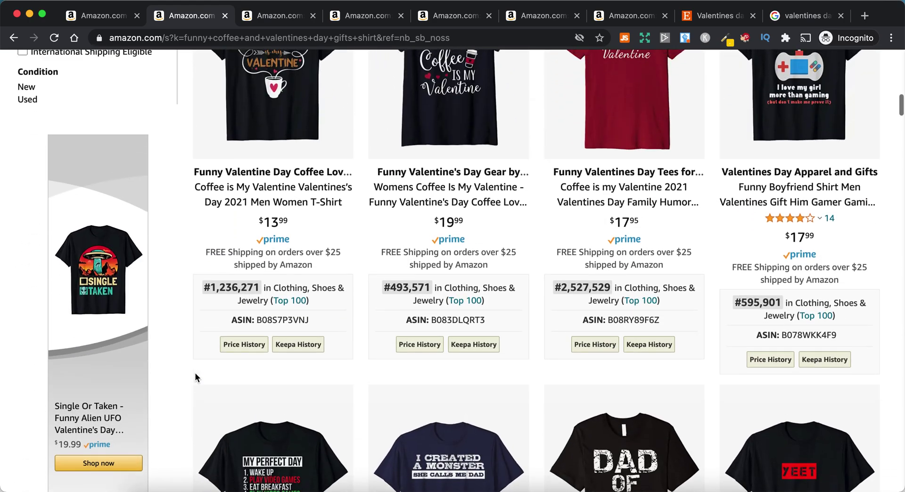
scroll(187, 335, down, 1)
scroll(189, 345, down, 3)
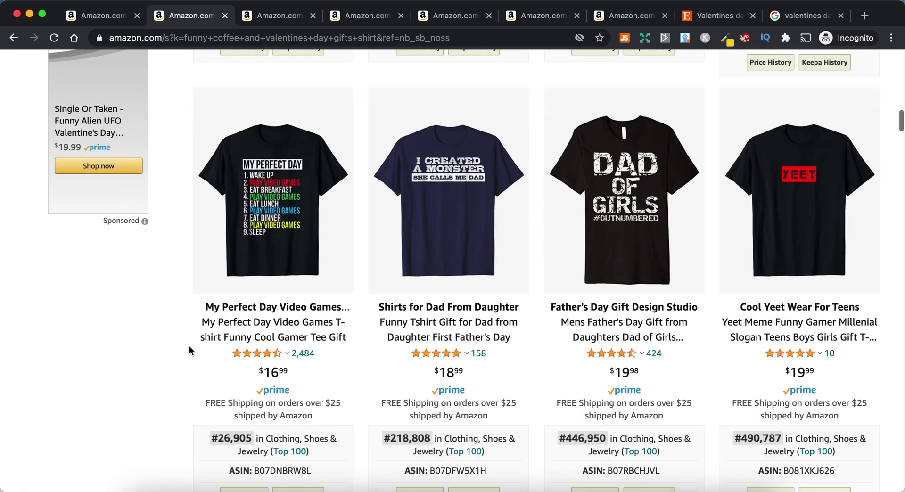
triple_click(226, 407)
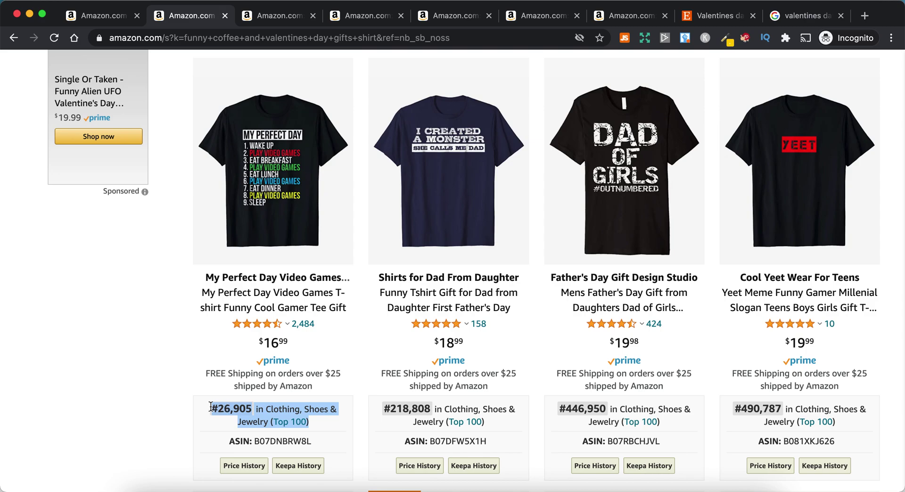
double_click(231, 408)
scroll(187, 389, down, 1)
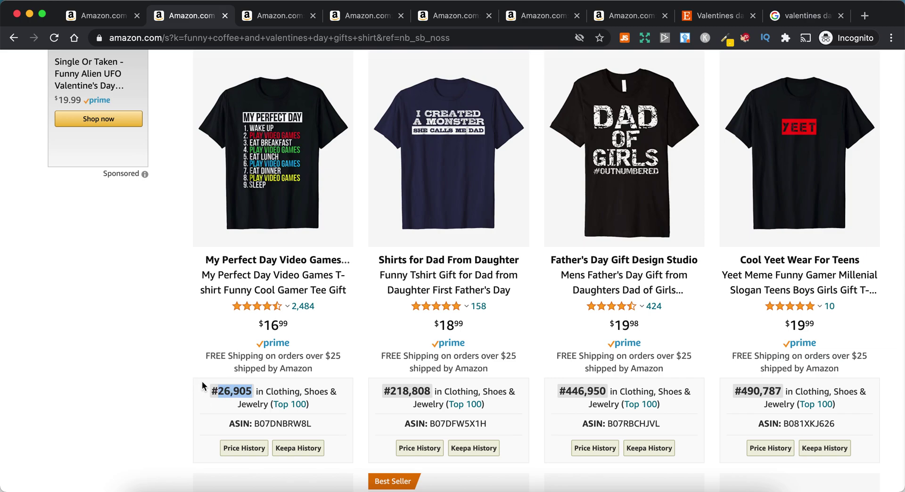
scroll(194, 377, up, 8)
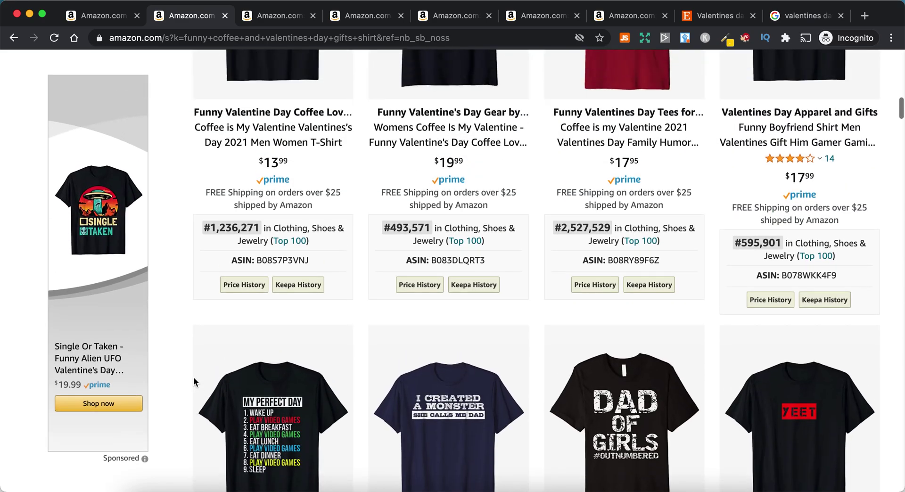
double_click(224, 313)
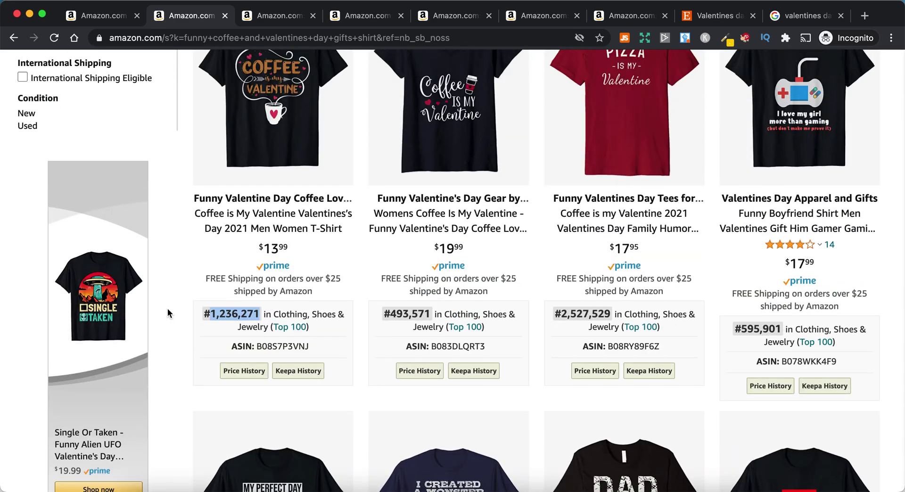
scroll(182, 314, up, 6)
scroll(183, 314, up, 10)
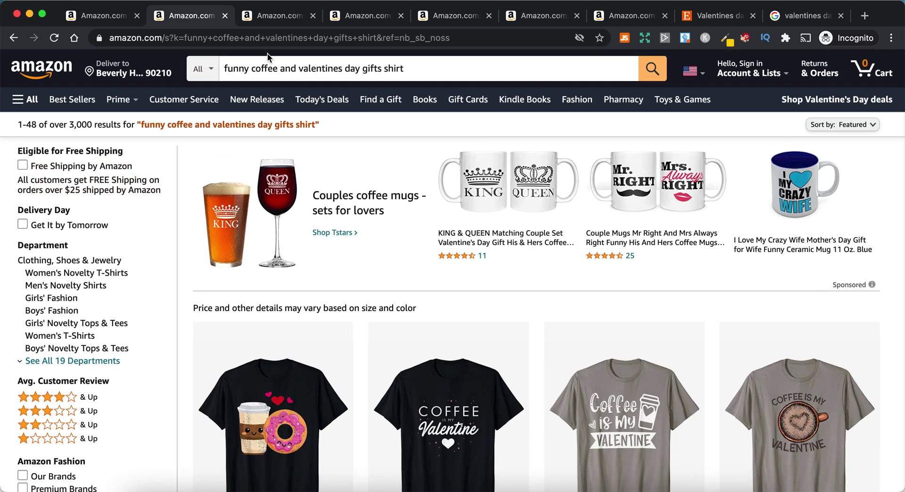
double_click(83, 126)
click(179, 138)
scroll(174, 186, down, 3)
scroll(174, 187, up, 3)
scroll(208, 335, down, 5)
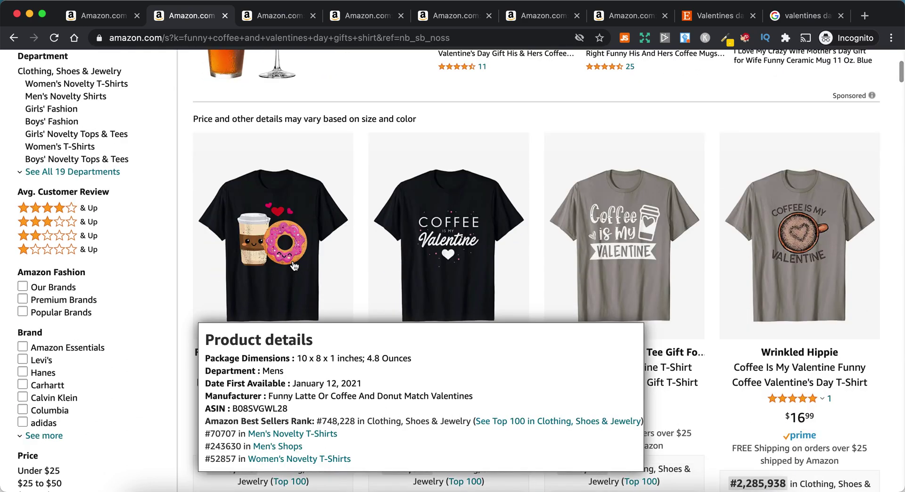
mouse_move(810, 236)
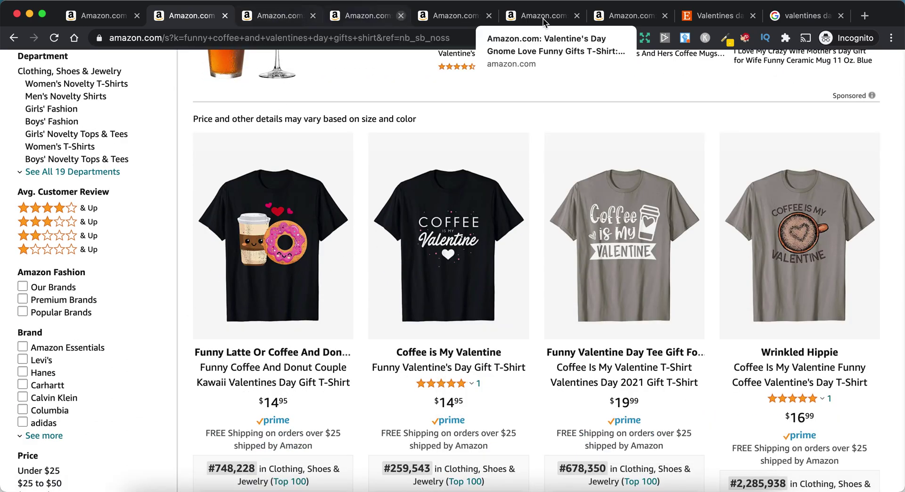
- Open the Pizza Is My Valentine shirt listing and examine its title words Pizza, Funny, Valentines Day, Kids
click(260, 19)
scroll(290, 222, up, 3)
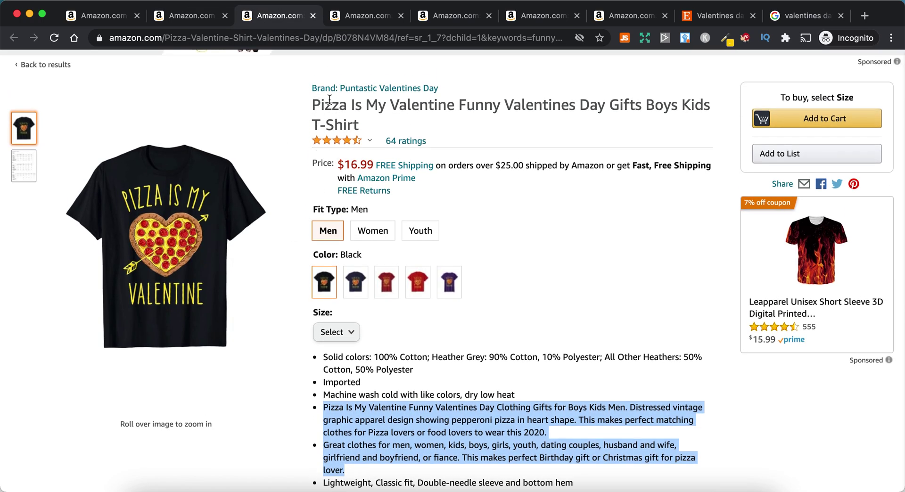
double_click(329, 99)
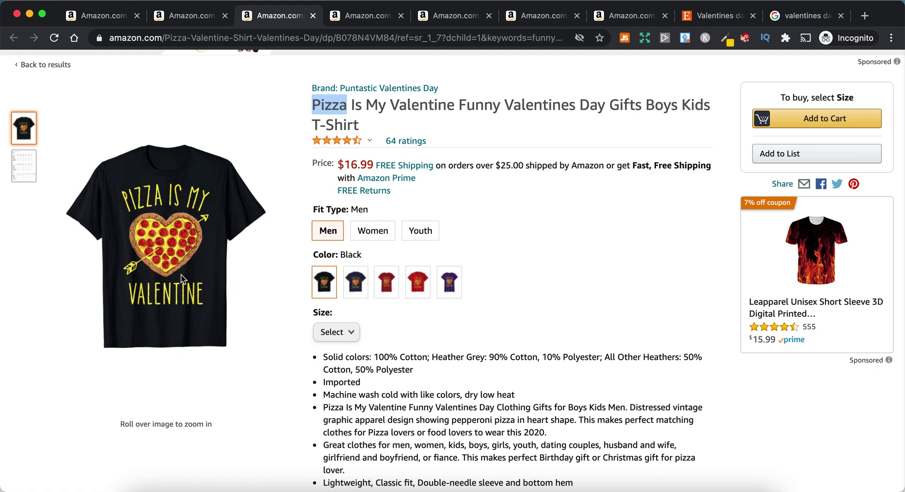
drag(367, 104, 486, 107)
double_click(493, 108)
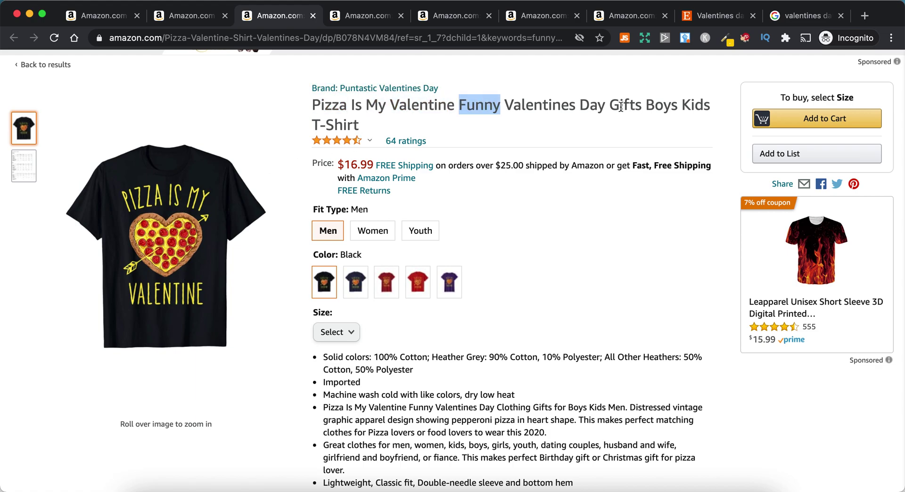
drag(507, 105, 694, 105)
click(698, 105)
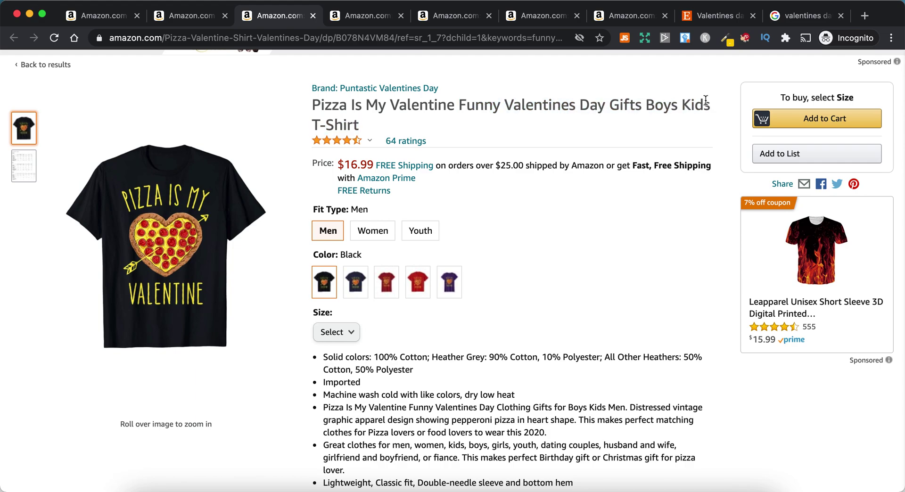
double_click(700, 108)
click(700, 107)
drag(316, 106, 383, 119)
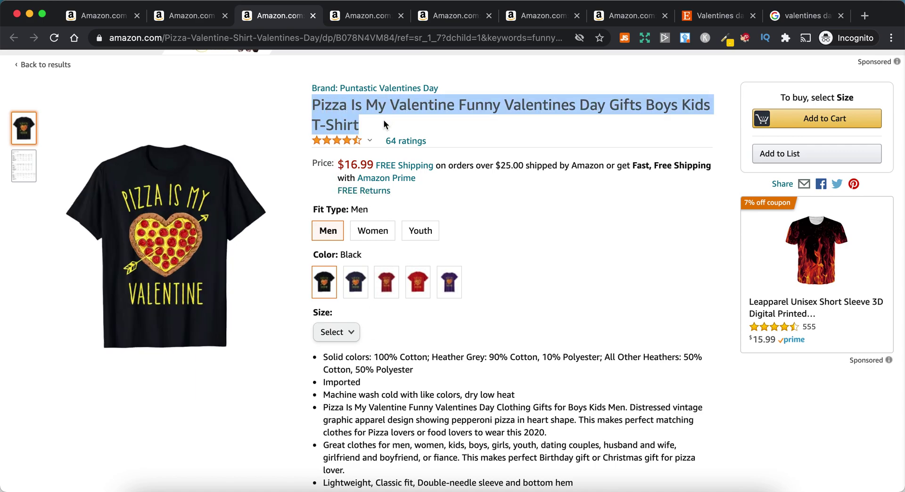
- Scroll down and study the listing's two descriptive design bullets
scroll(493, 280, down, 1)
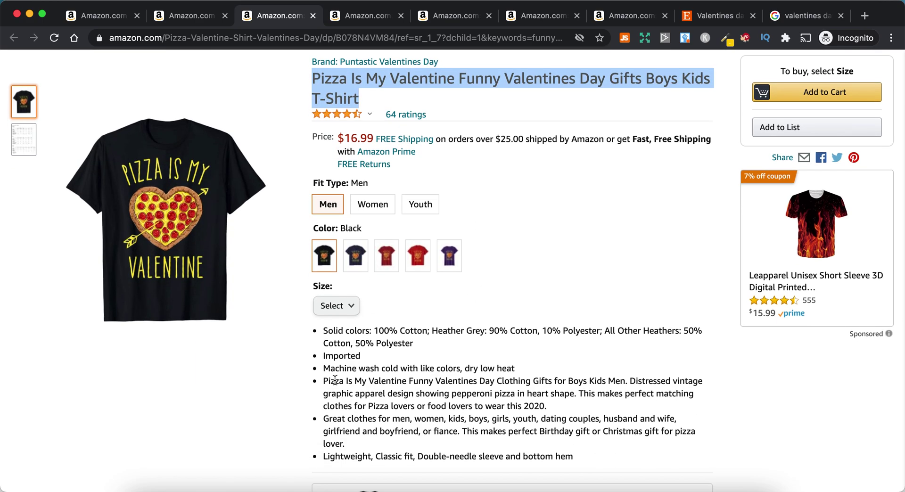
scroll(377, 339, down, 1)
drag(324, 362, 343, 429)
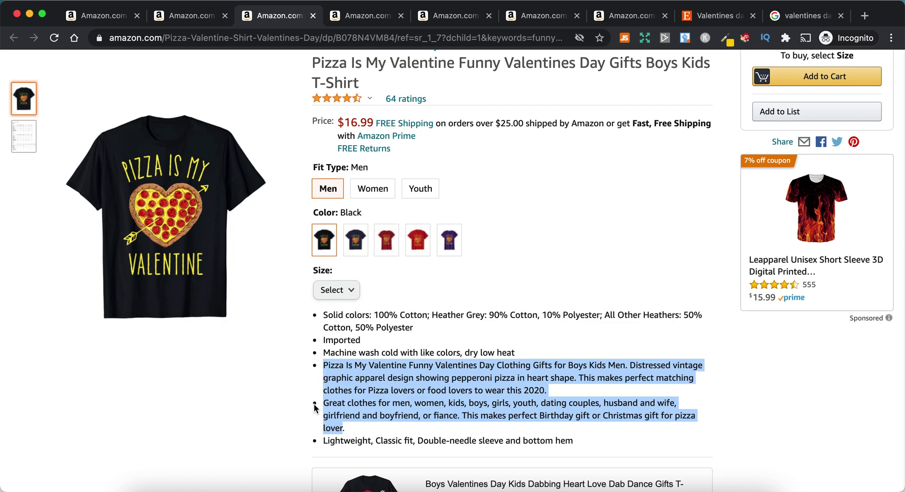
click(346, 375)
drag(323, 366, 550, 431)
click(390, 365)
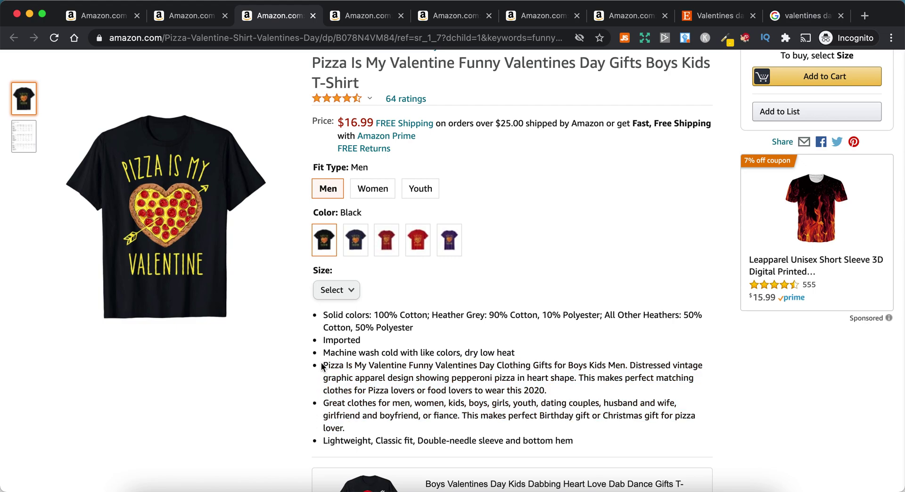
drag(323, 365, 355, 435)
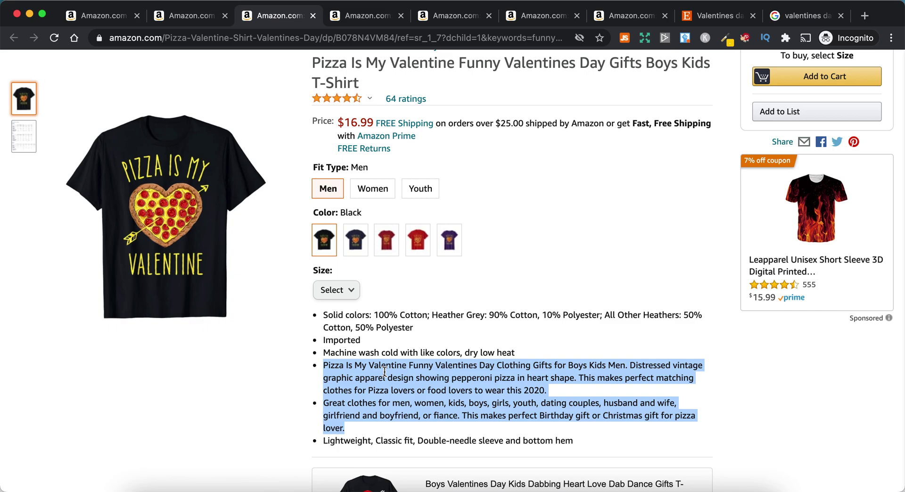
- Review the Valentine's Day Gnome Love shirt bullets, then bring up the My Dog Is My Valentine listing
click(366, 19)
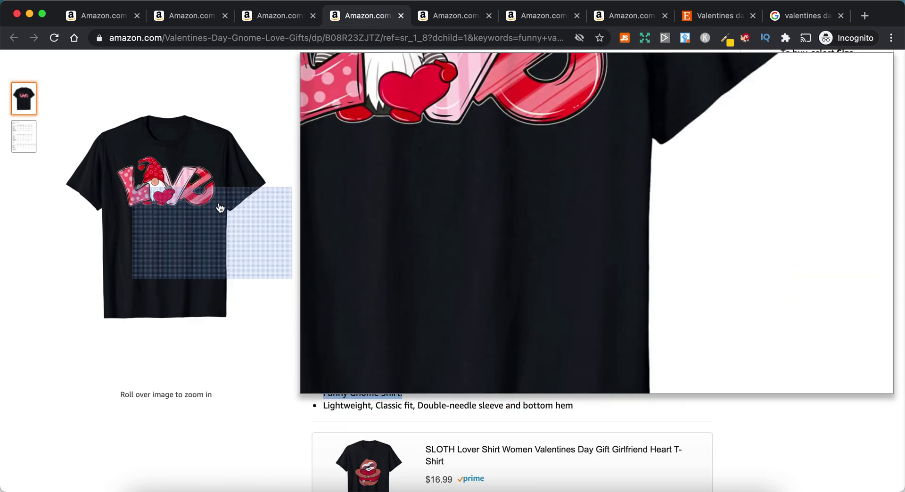
scroll(518, 241, up, 1)
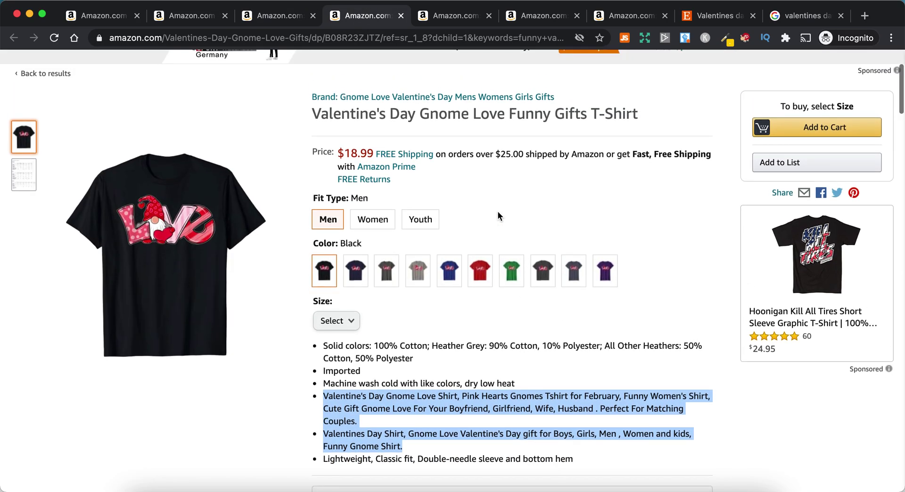
scroll(377, 151, up, 3)
scroll(377, 157, down, 2)
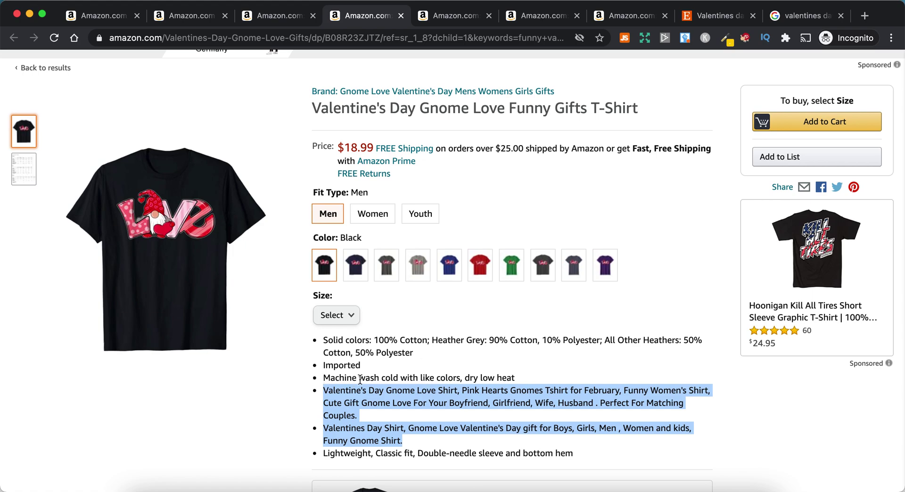
click(465, 16)
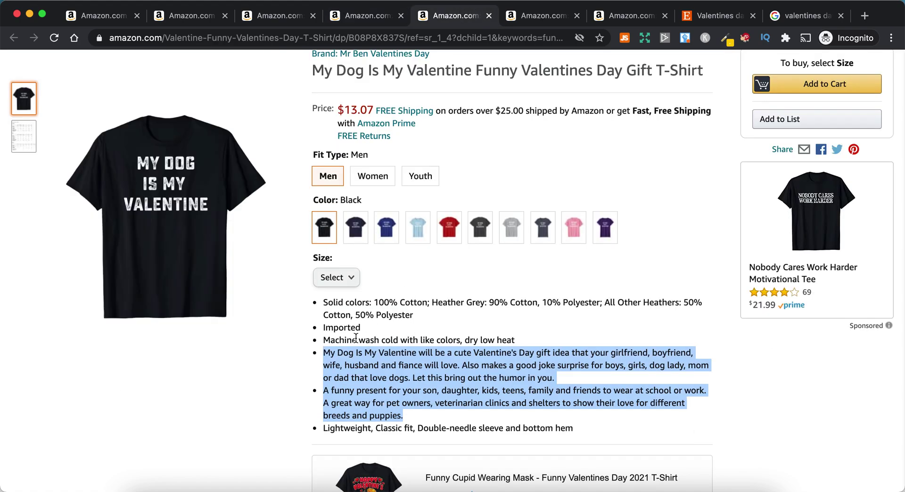
scroll(391, 320, up, 1)
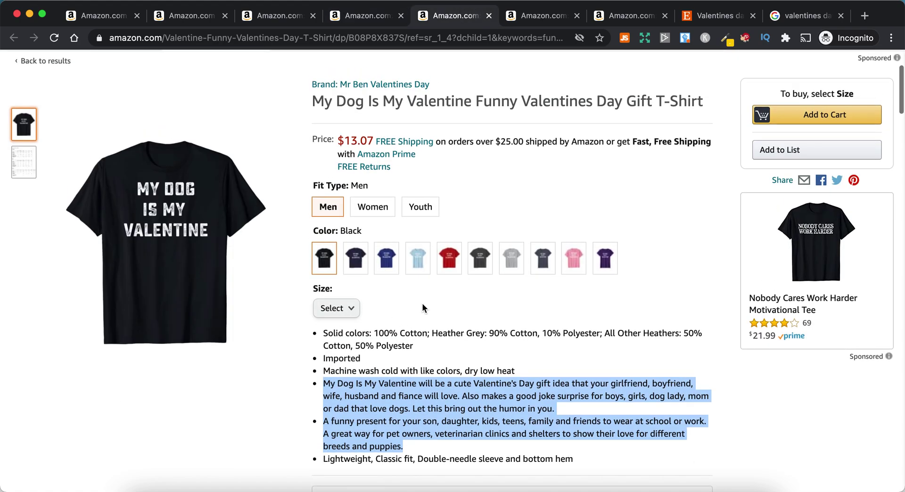
- Compare shirts' best-seller ranks in the coffee Valentine results' Product details cards, then reopen the My Dog listing
click(182, 14)
scroll(179, 226, down, 3)
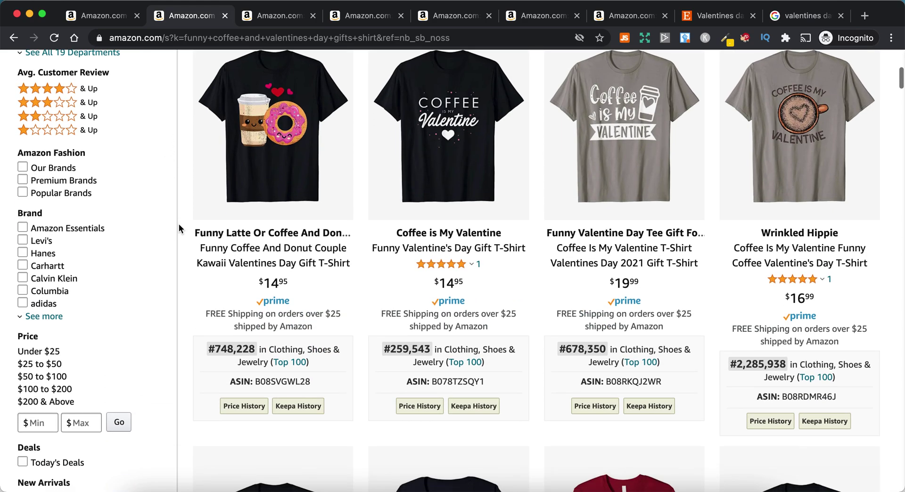
scroll(179, 224, down, 2)
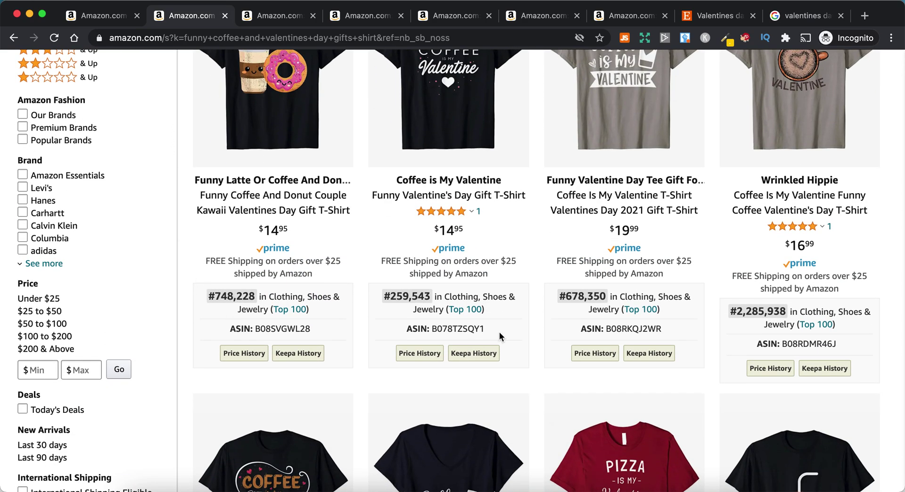
scroll(191, 375, down, 15)
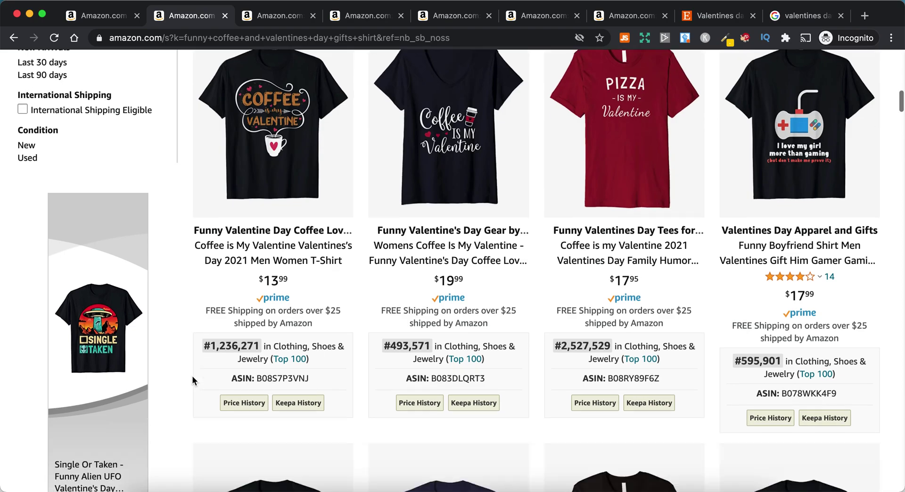
scroll(191, 375, down, 5)
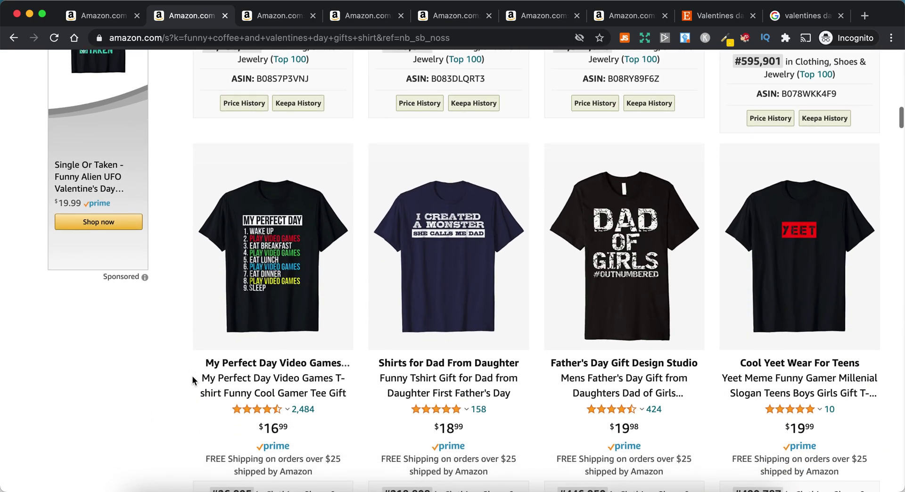
scroll(170, 404, down, 3)
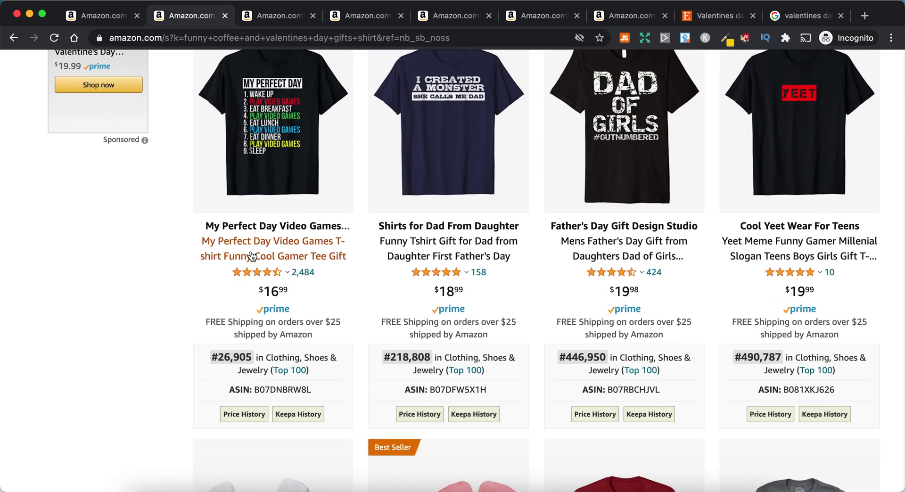
scroll(171, 313, up, 5)
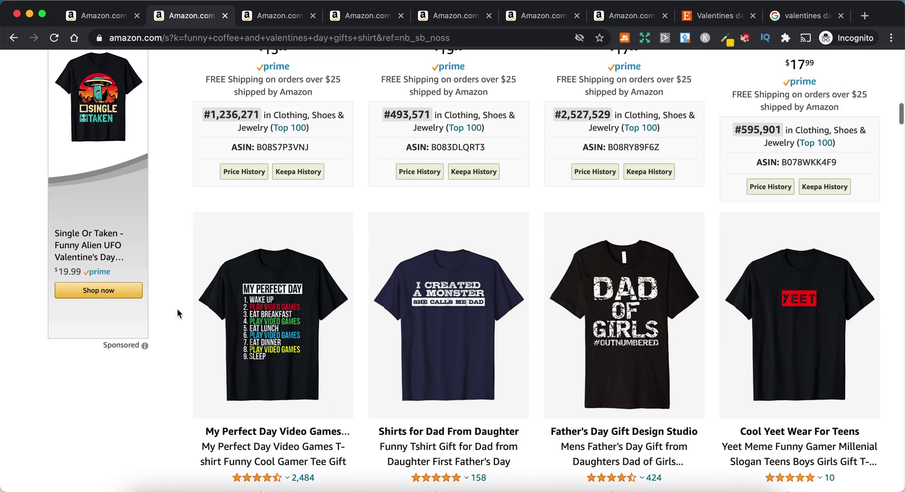
scroll(174, 315, up, 6)
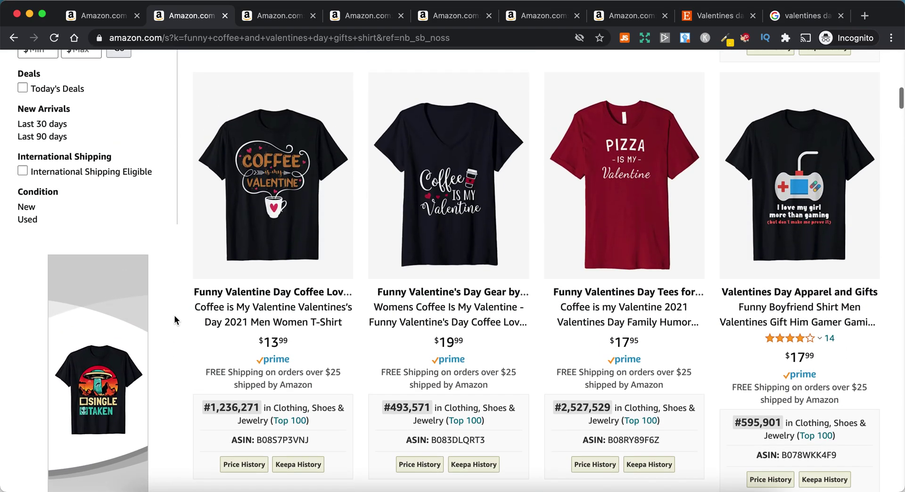
mouse_move(499, 237)
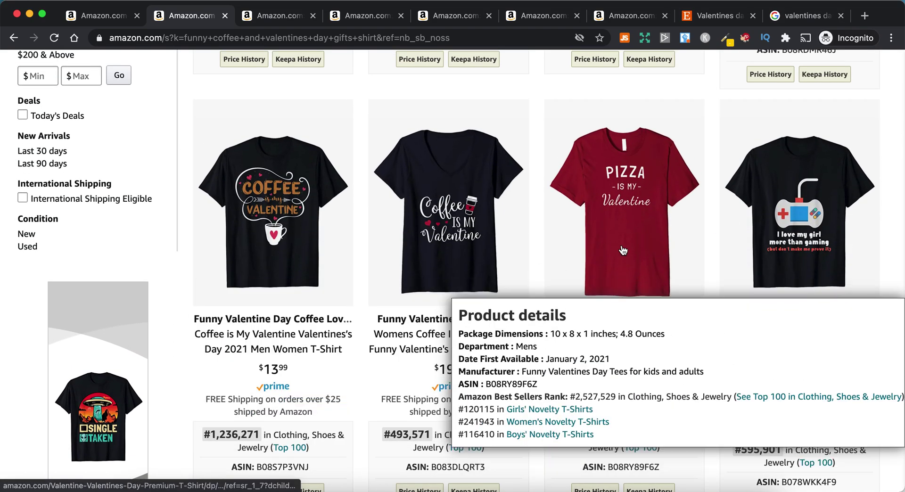
scroll(593, 227, up, 4)
scroll(177, 224, up, 5)
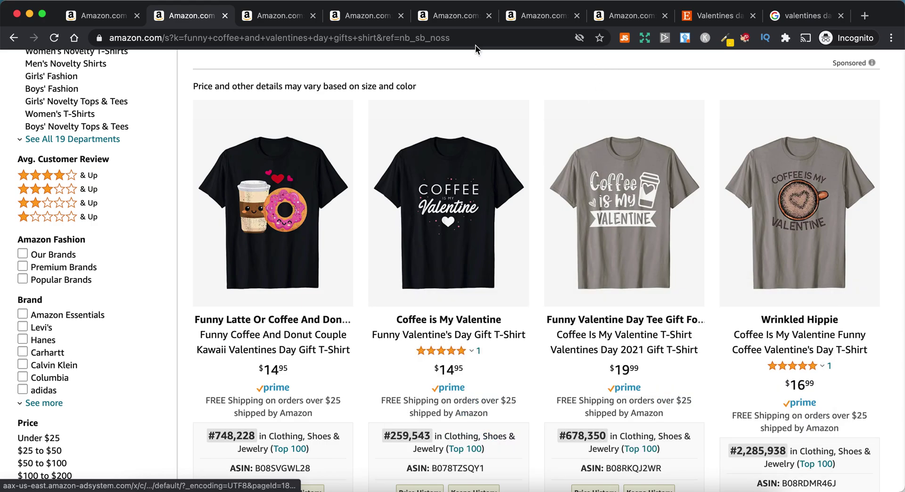
click(456, 16)
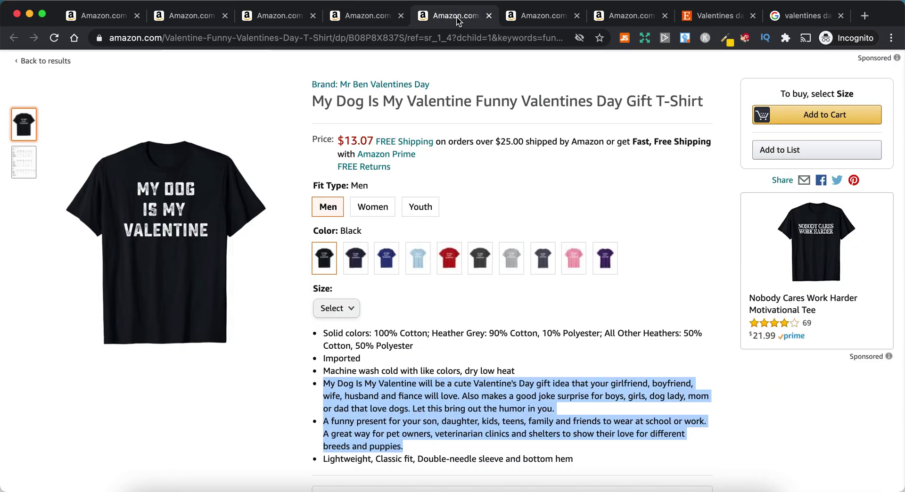
- Step from the Heart In A Mask shirt listing to the Anime is My Valentine listing
click(542, 21)
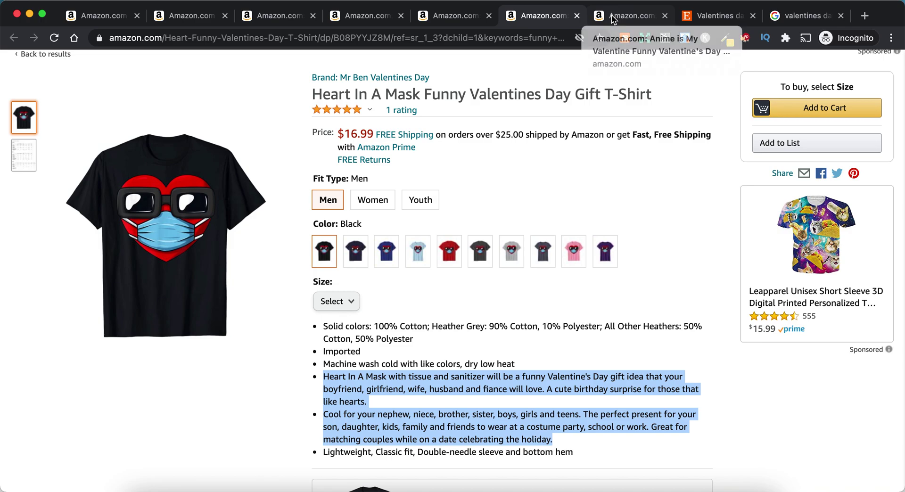
click(631, 16)
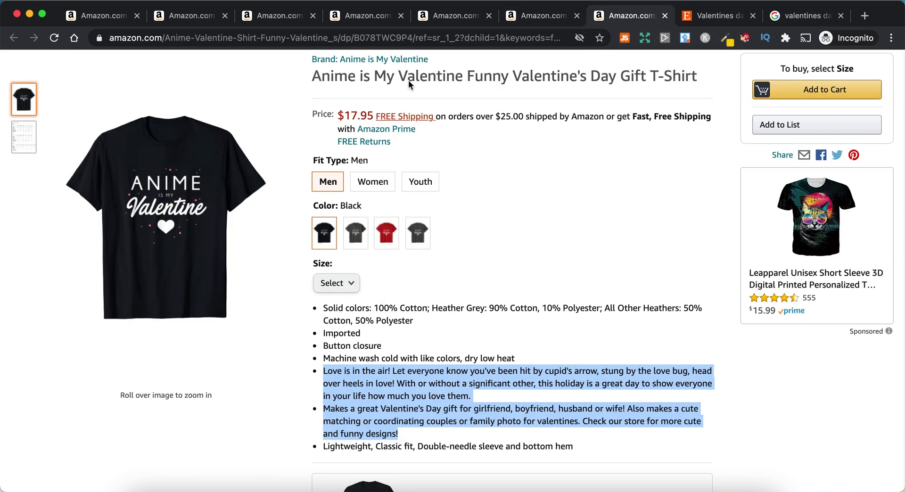